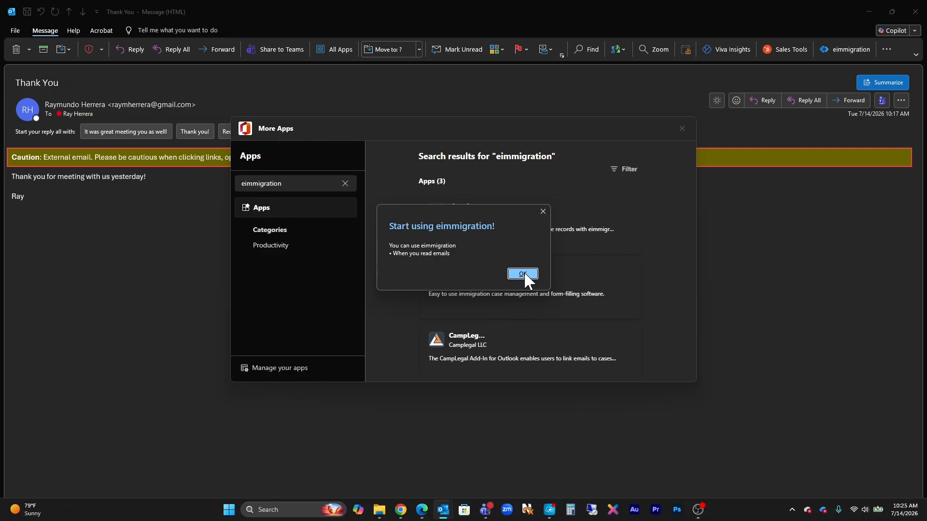
Step: Confirm the eimmigration add-in installation and close the app store window
click(523, 274)
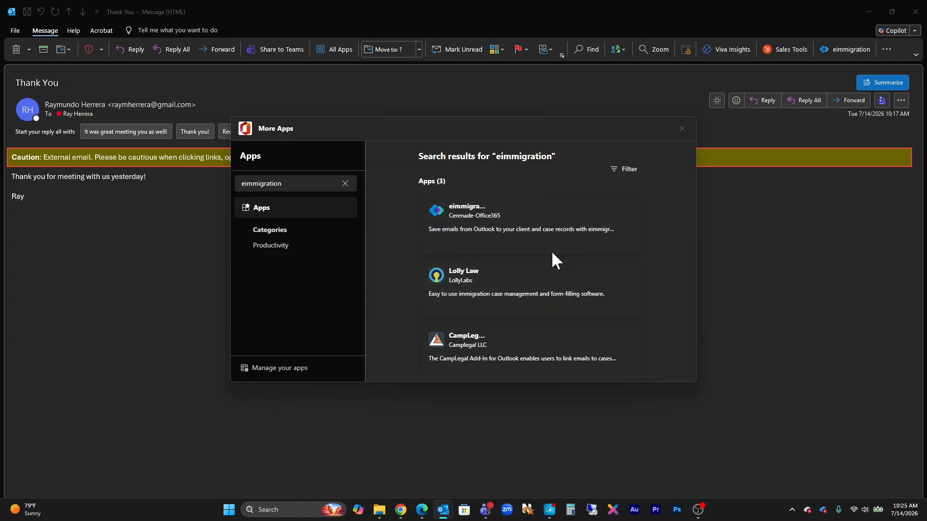
click(682, 128)
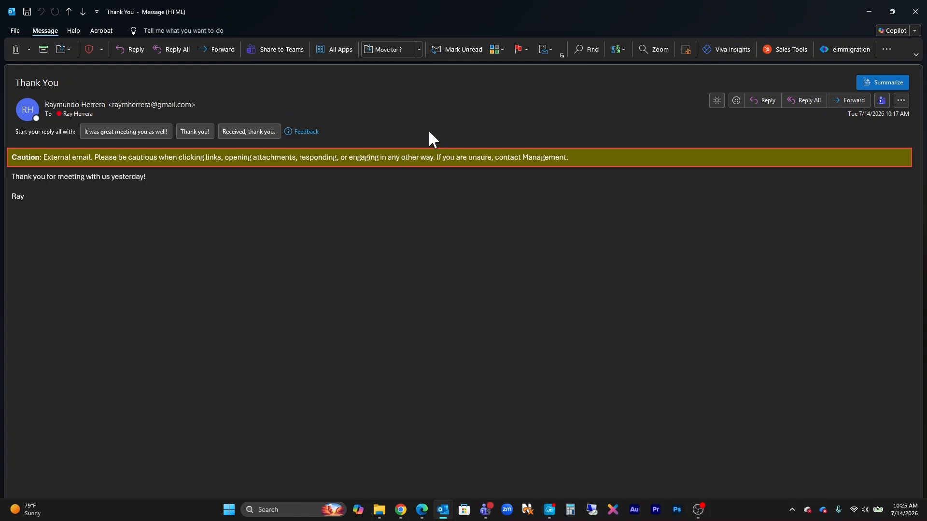
Step: Open the eimmigration add-in pane from All Apps, start its sign-in, and switch to the browser
click(337, 51)
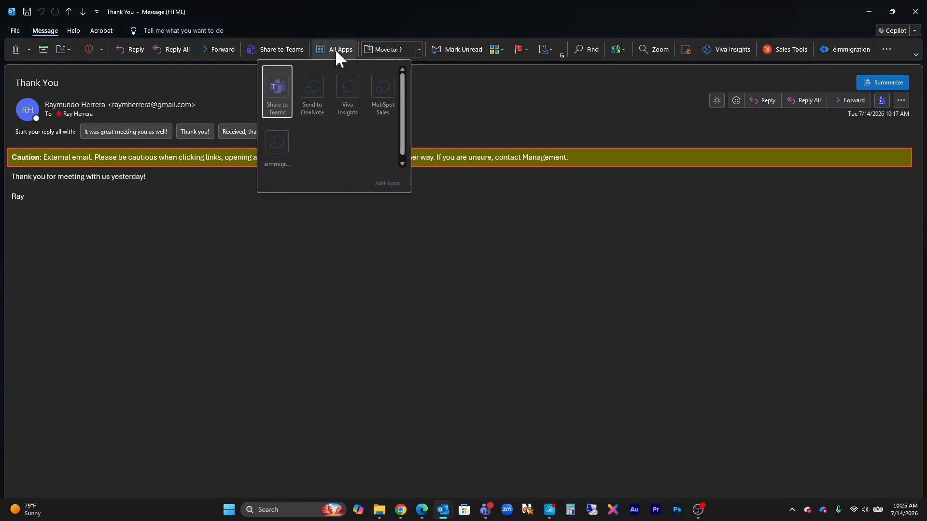
click(278, 141)
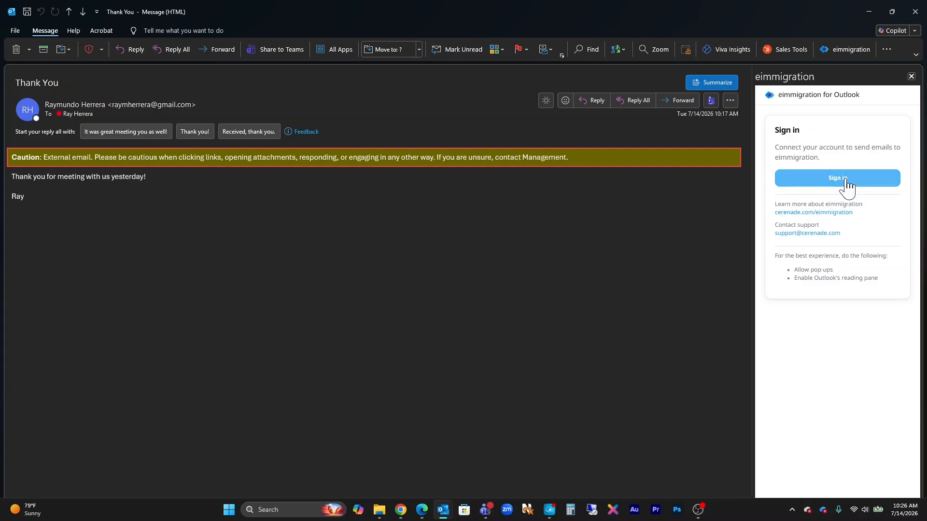
click(847, 186)
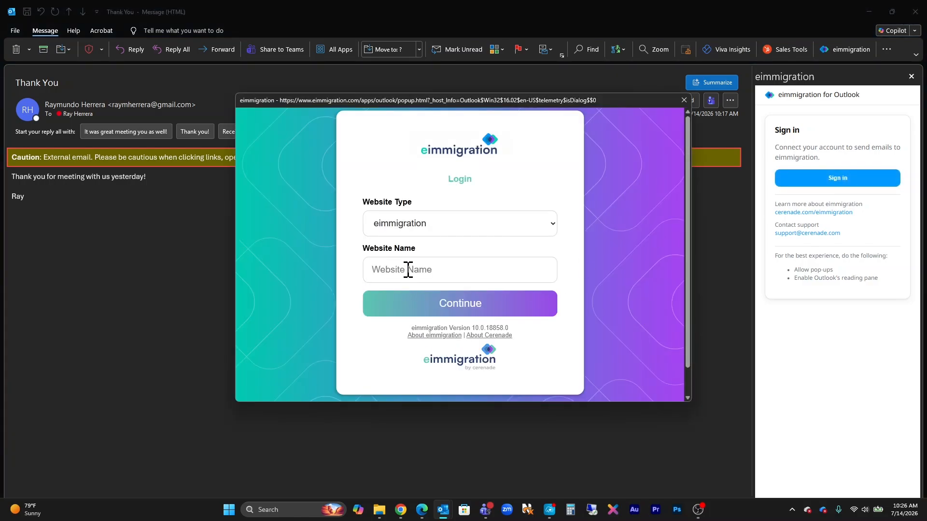
click(401, 509)
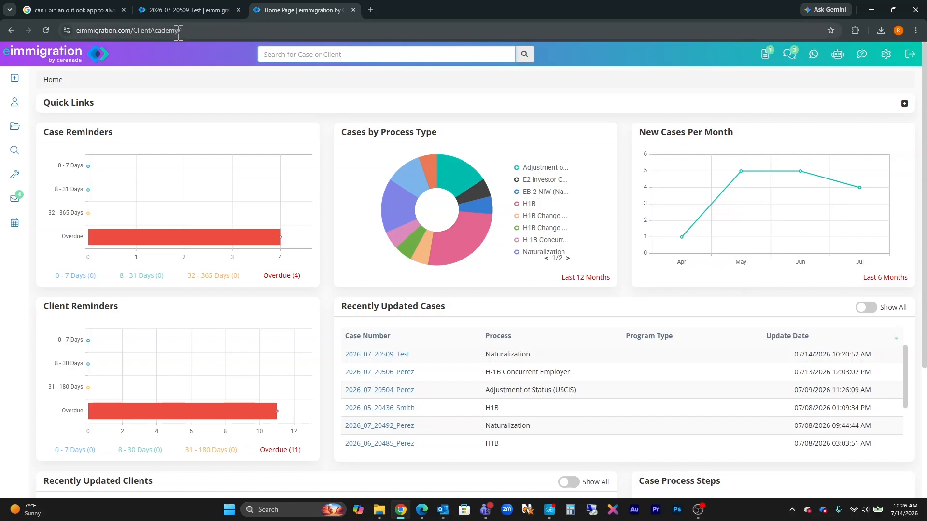
Step: Copy the site name ClientAcademy from the page address and return to the Outlook Thank You window
drag(179, 32, 136, 29)
key(ctrl+c)
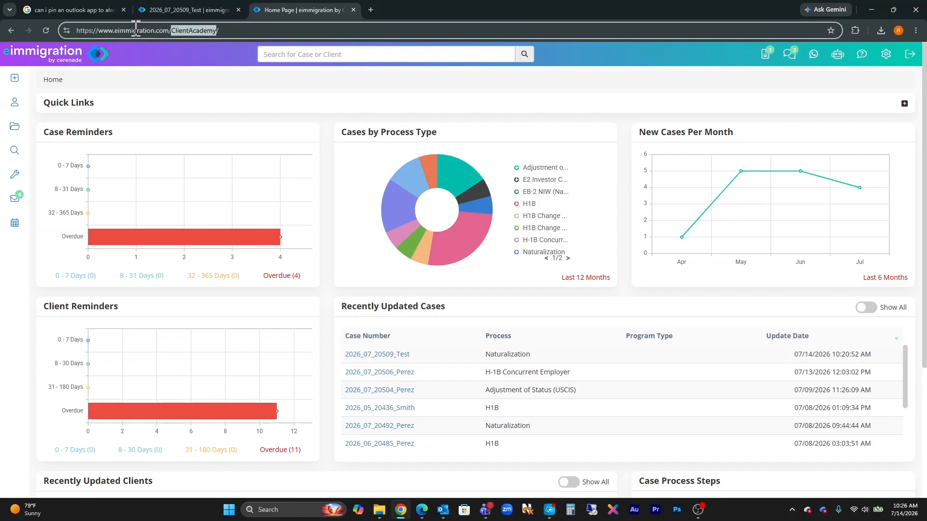
click(443, 510)
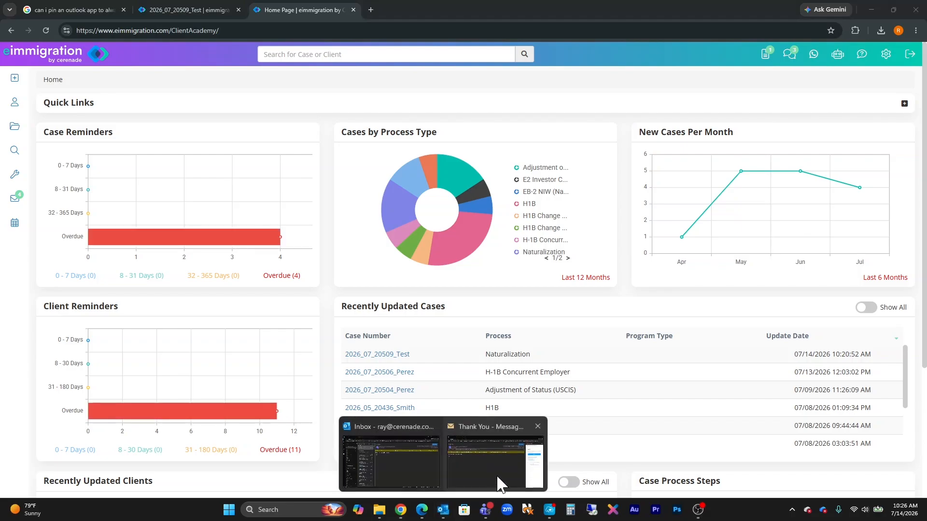
click(499, 483)
Step: Log in to eimmigration with website name ClientAcademy and the account's username and password
click(449, 275)
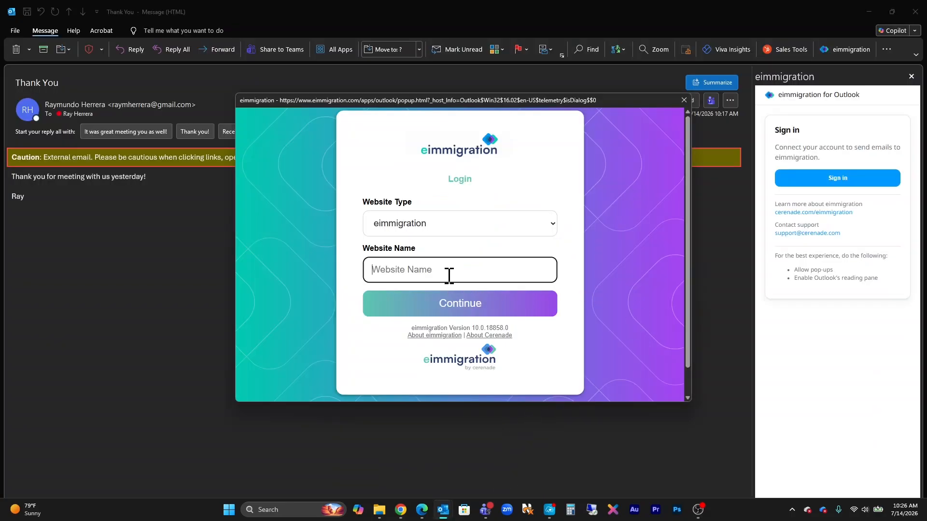
key(ctrl+v)
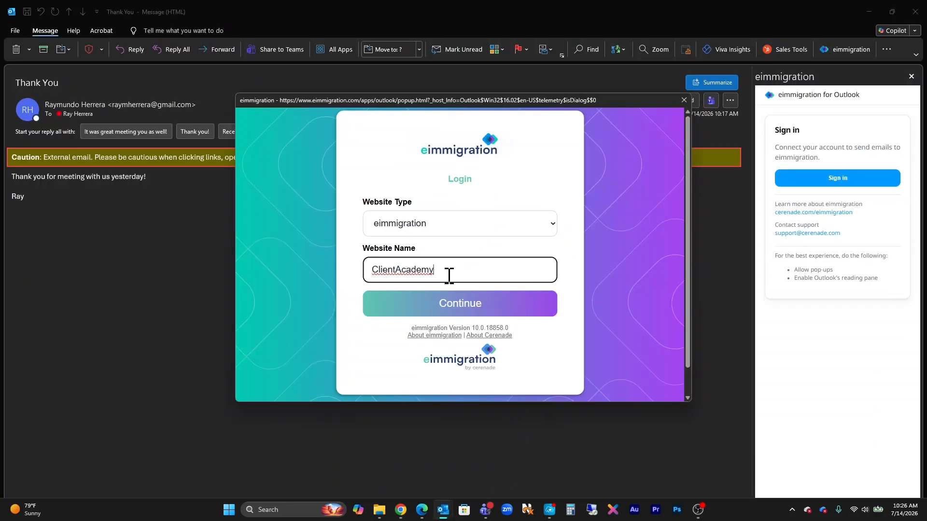
click(444, 306)
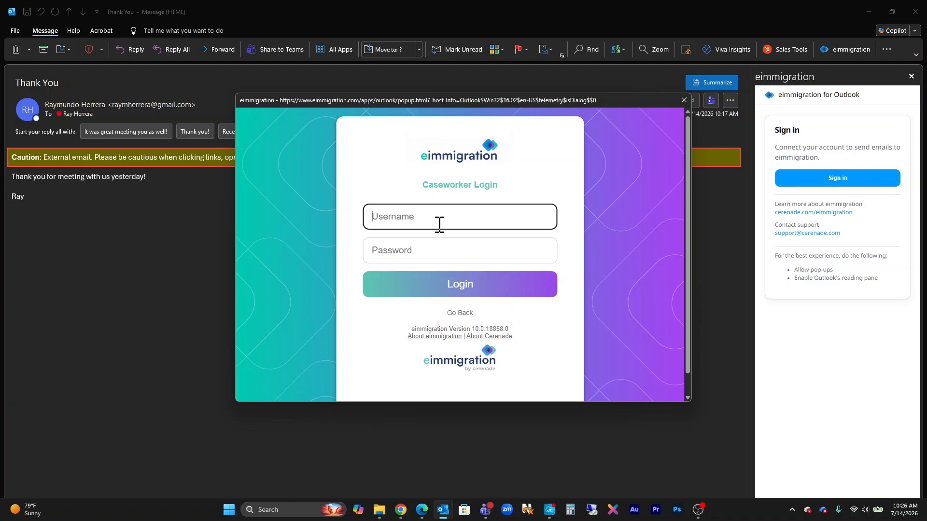
key(Tab)
text(••)
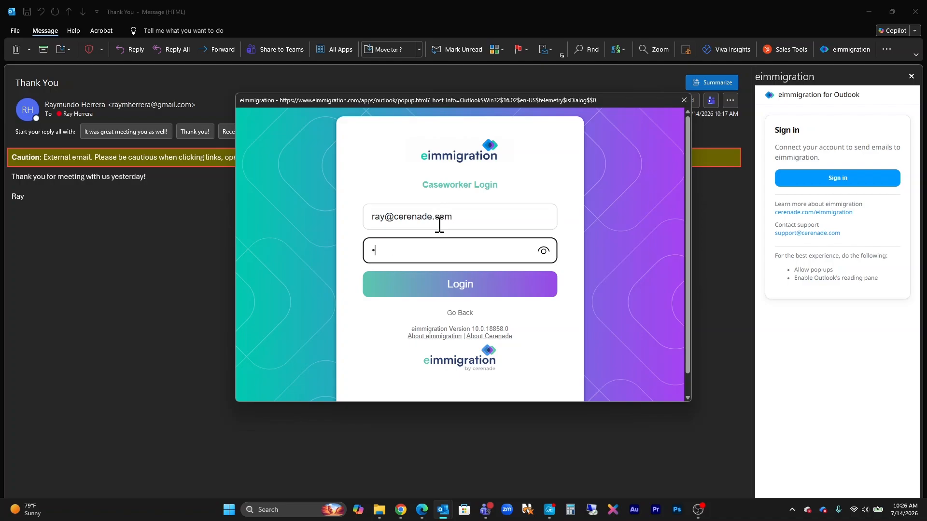
text(•)
click(437, 284)
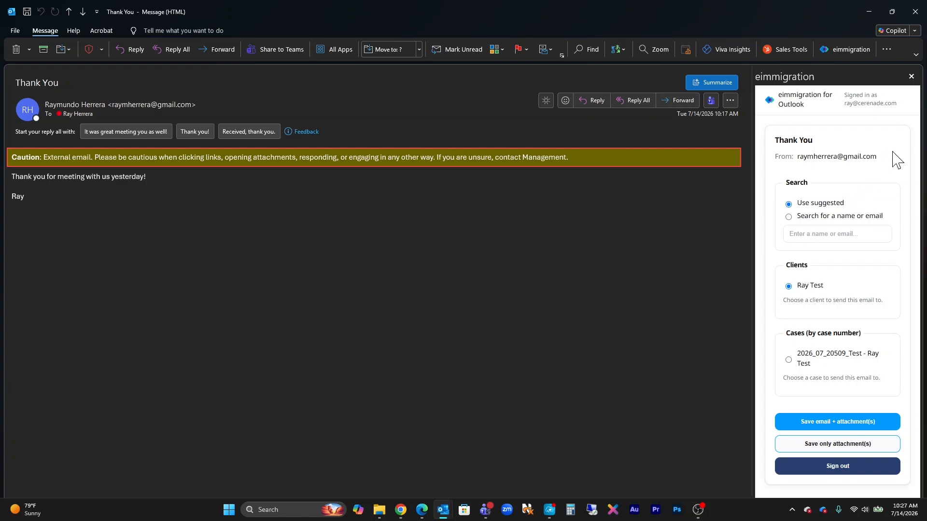
Step: Review the sender address, suggested client and suggested case in the eimmigration pane
drag(885, 163, 796, 157)
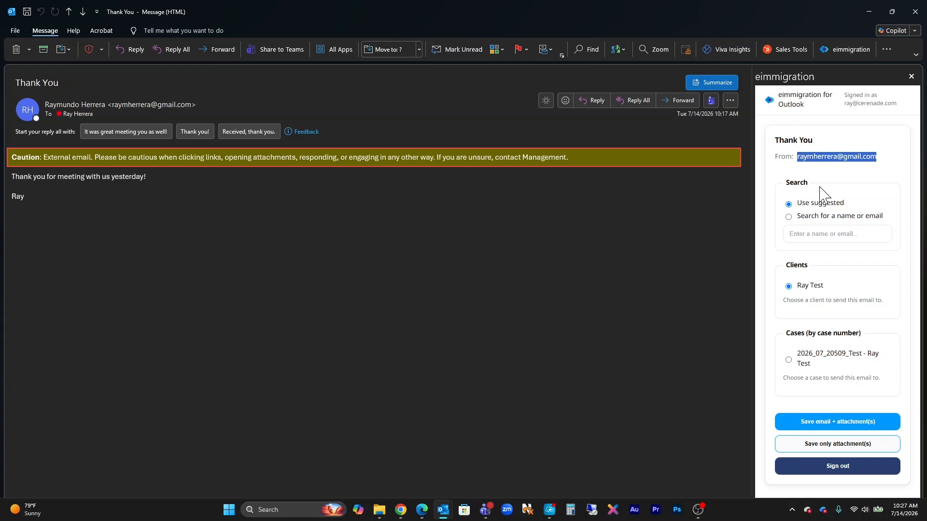
click(828, 286)
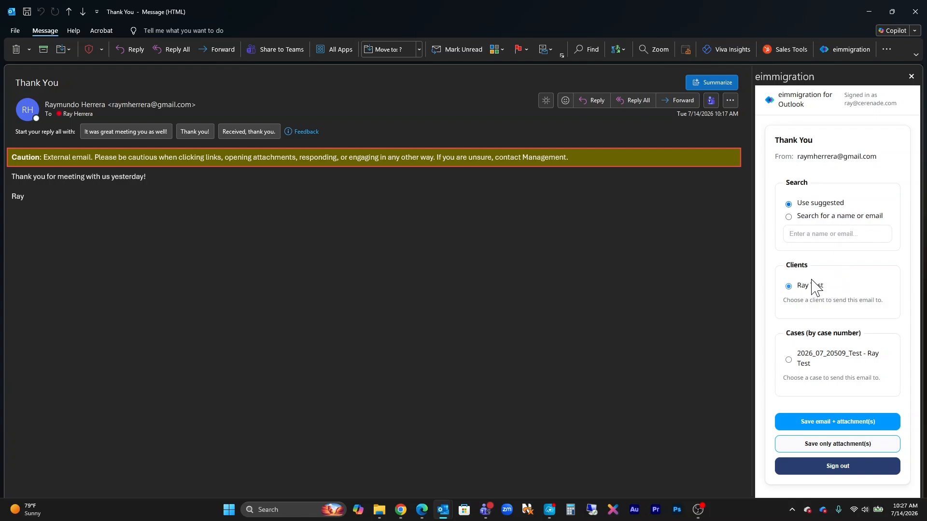
drag(824, 286, 801, 288)
click(825, 291)
triple_click(810, 367)
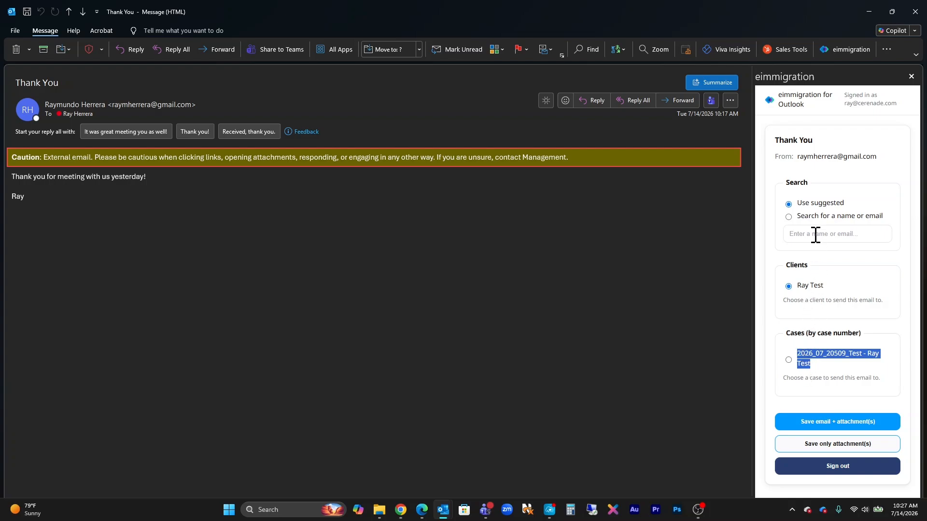
Step: Keep the suggested client and save the Thank You email with its attachments
click(789, 217)
click(789, 205)
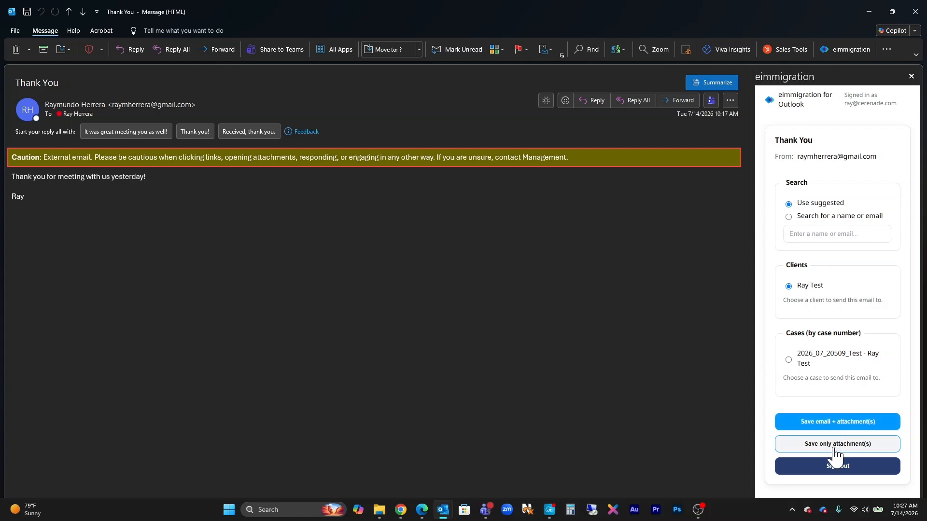
click(829, 425)
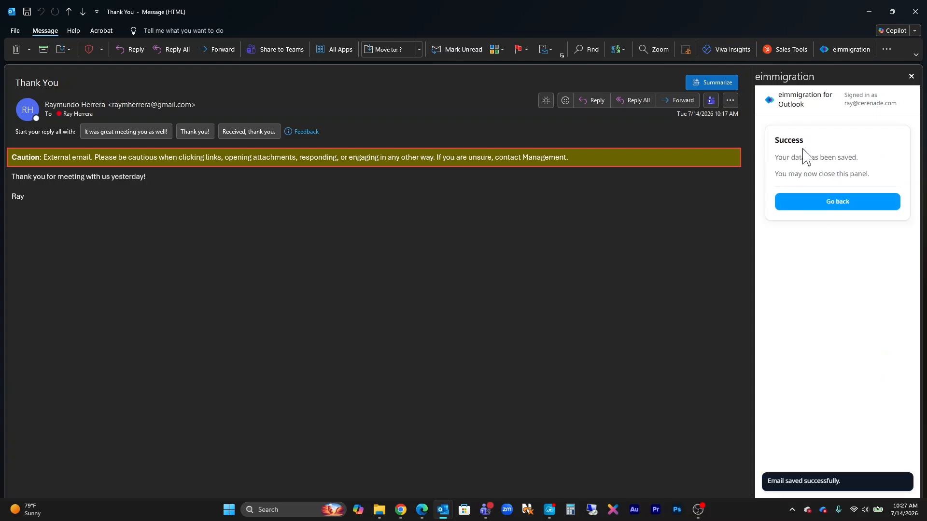
click(853, 209)
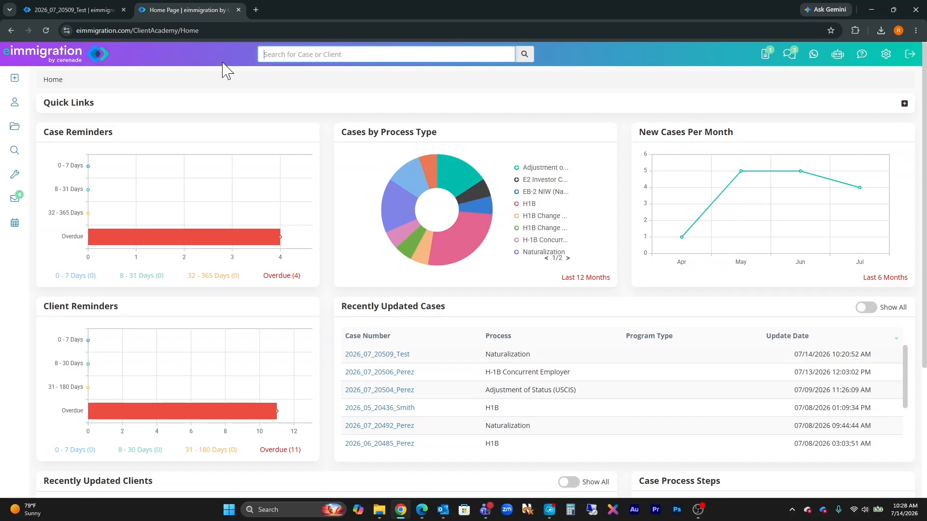
Step: Search the header box for the test client by name and open their record
text(ray test)
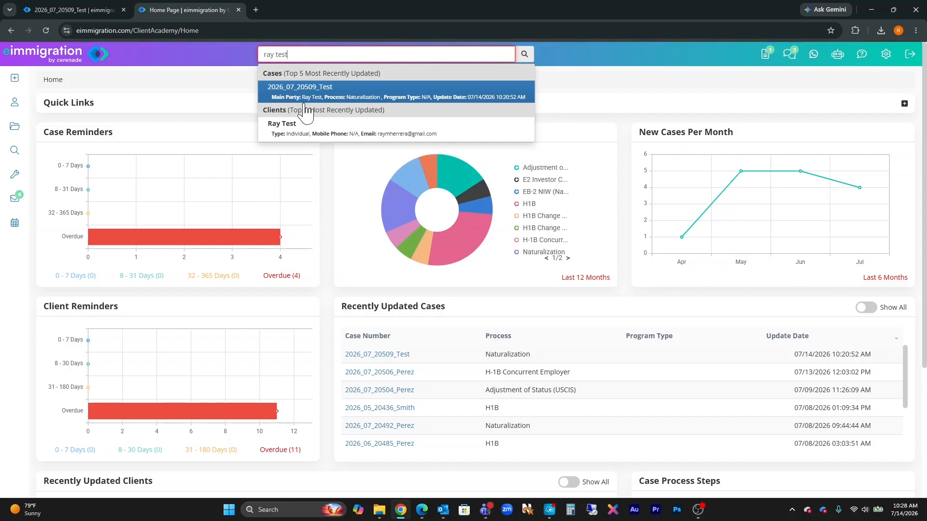
click(324, 140)
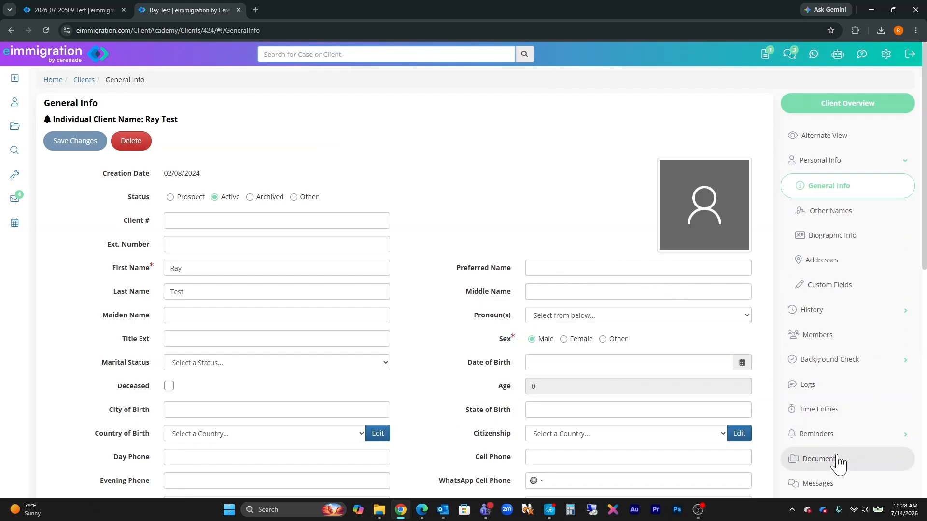
Step: Open the client's Documents and view the saved Thank You_2026-07-14.pdf
click(834, 466)
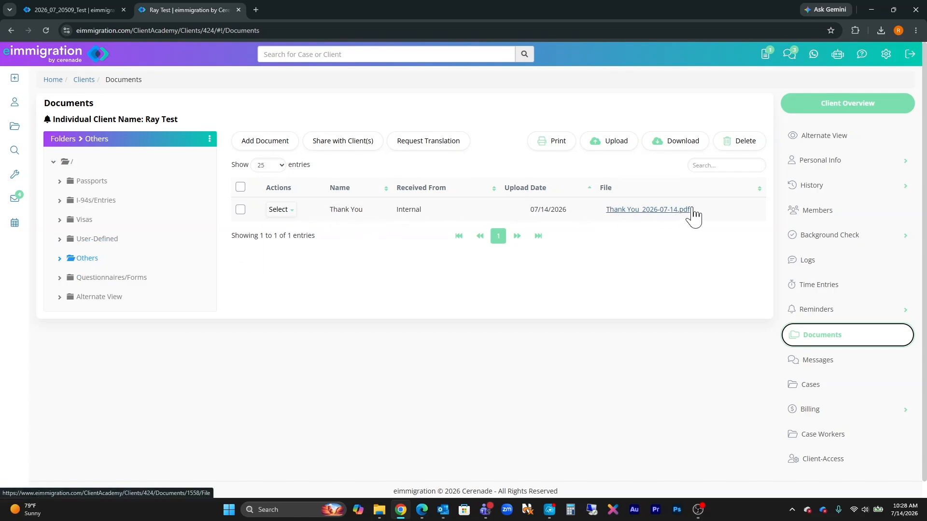
click(274, 209)
click(289, 211)
click(292, 212)
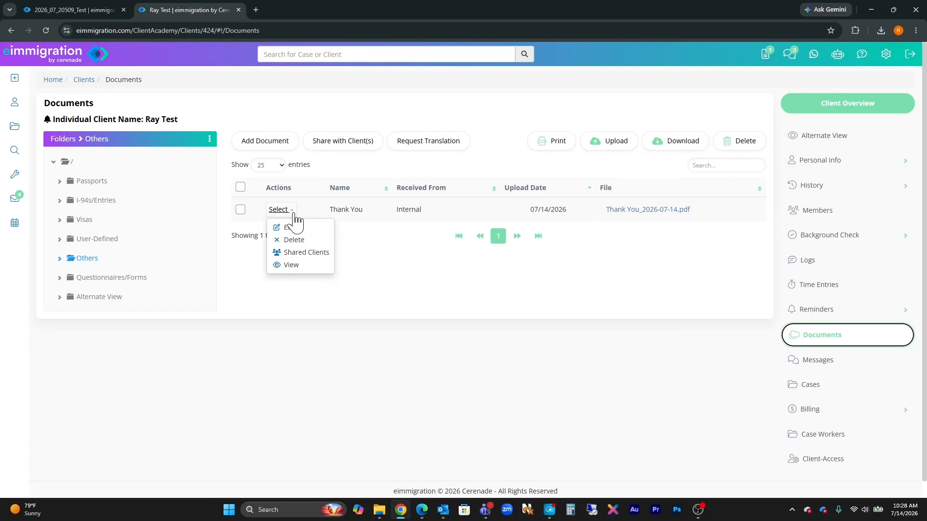
click(298, 265)
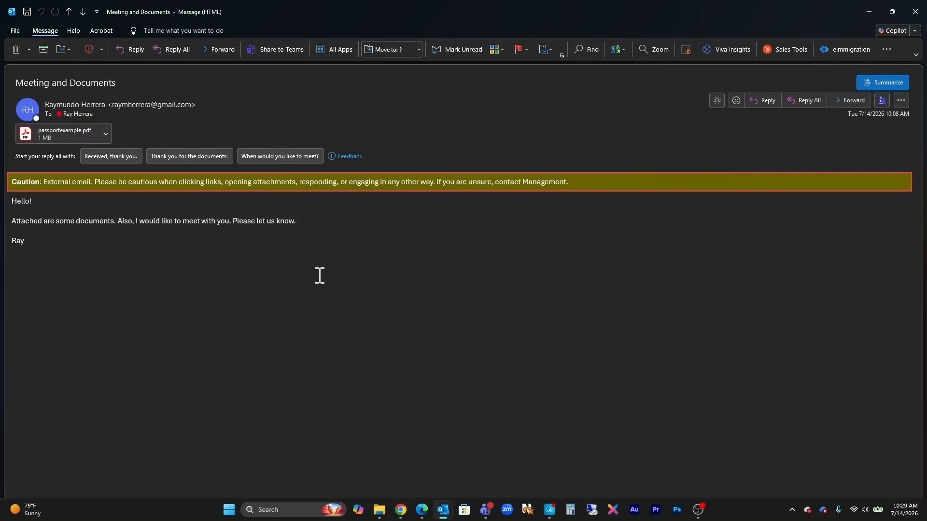
Step: Use the eimmigration add-in to save only the passportexample.pdf attachment to the client
click(338, 48)
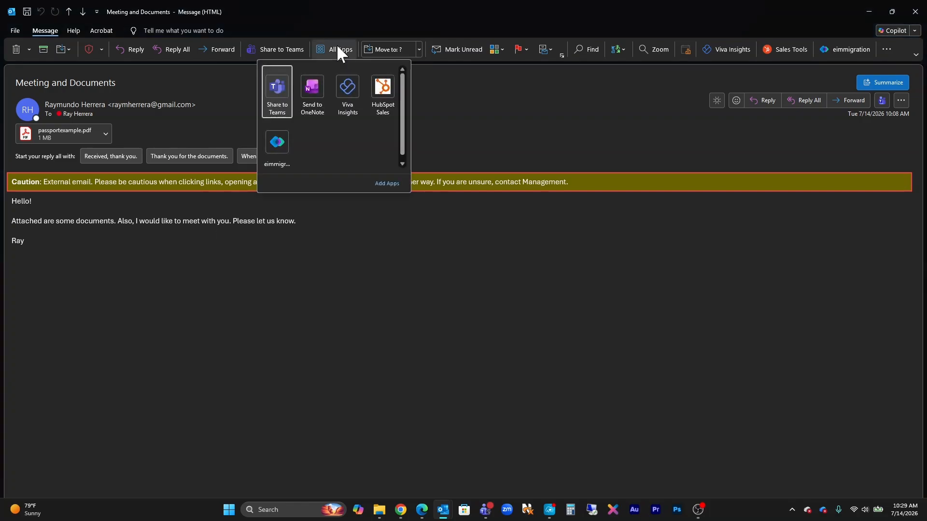
click(277, 143)
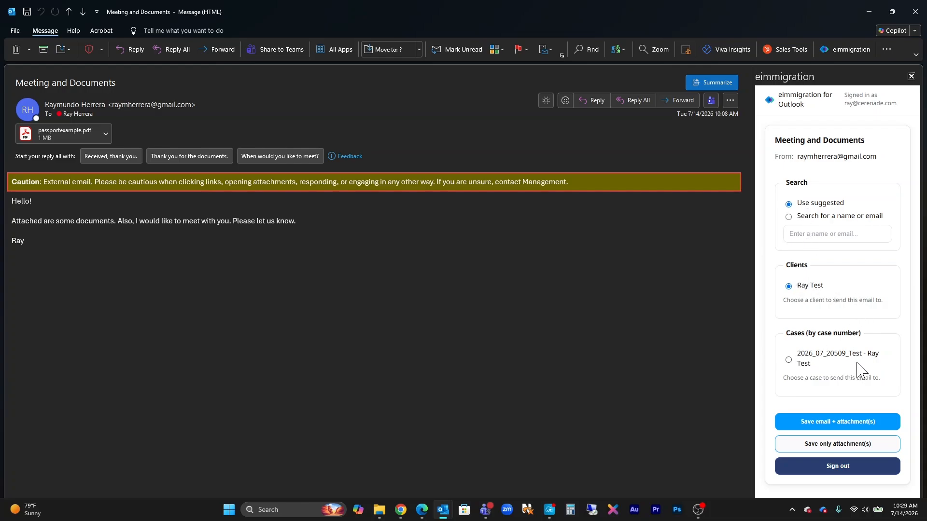
click(828, 450)
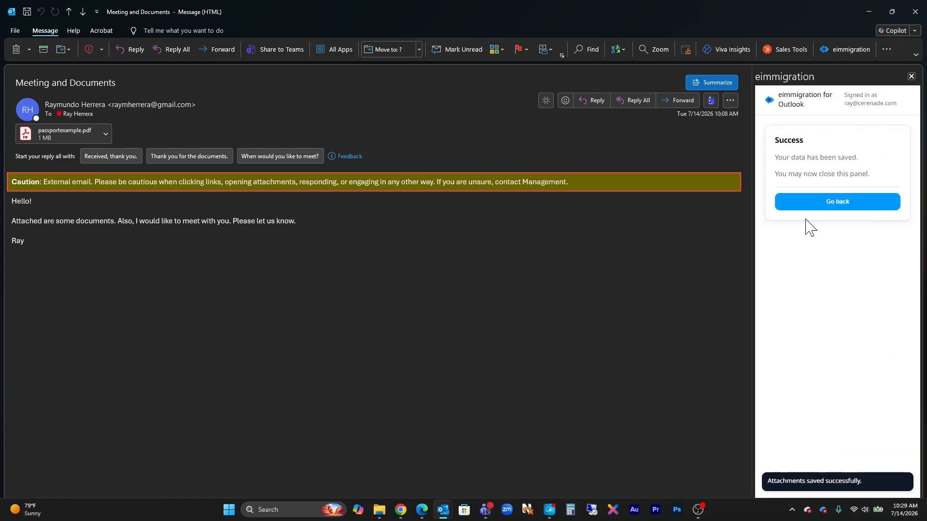
click(400, 510)
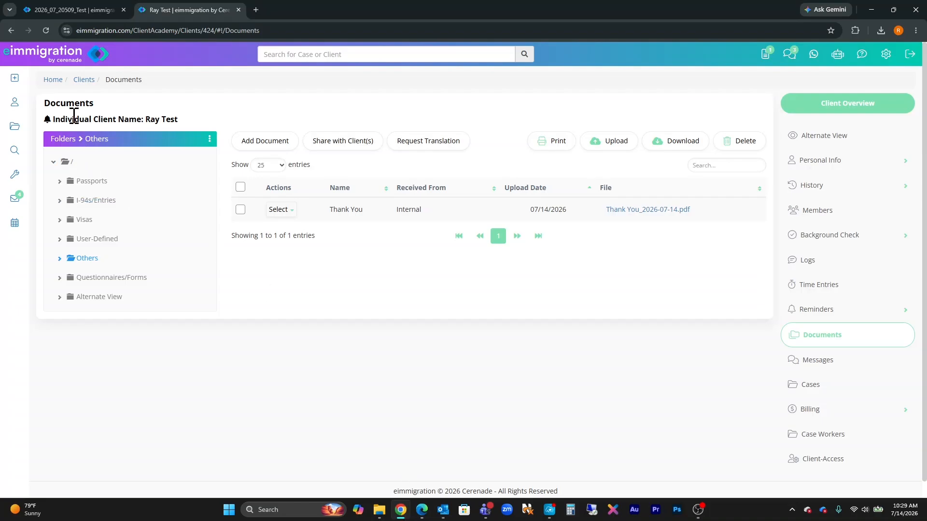
Step: Reload the Documents list and view the new passportexample.pdf under Meeting and Documents
click(46, 30)
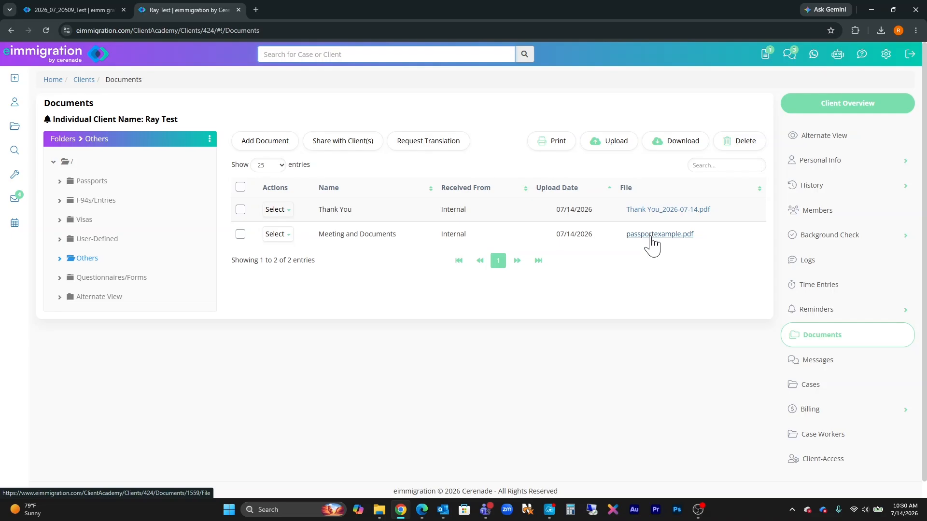
click(288, 237)
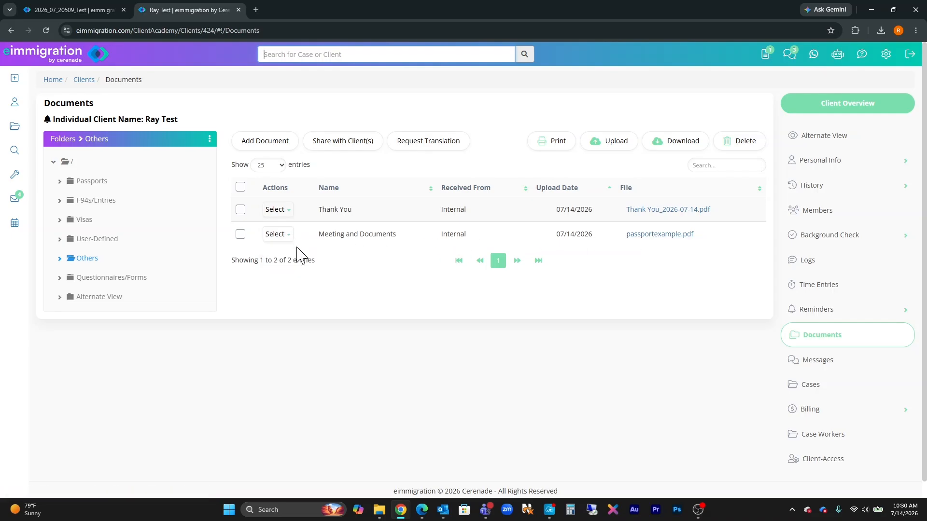
click(287, 238)
click(287, 289)
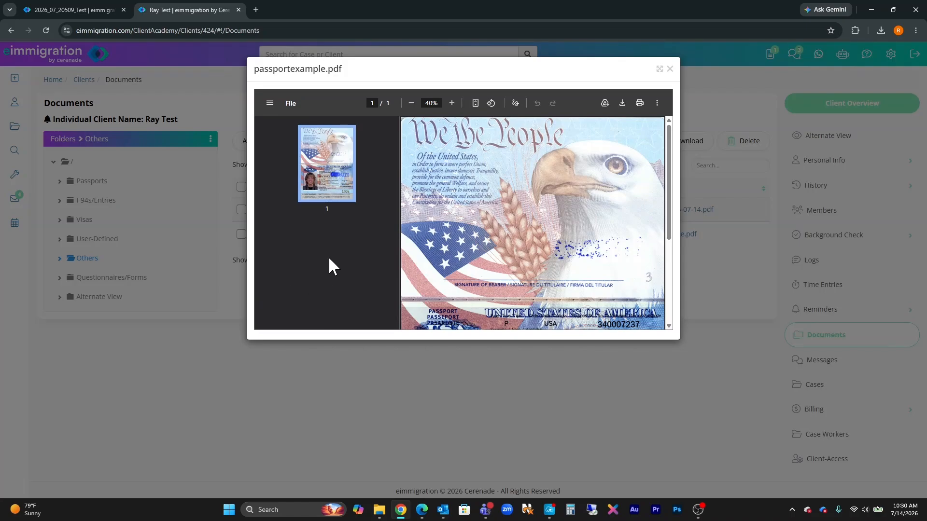
scroll(496, 284, down, 3)
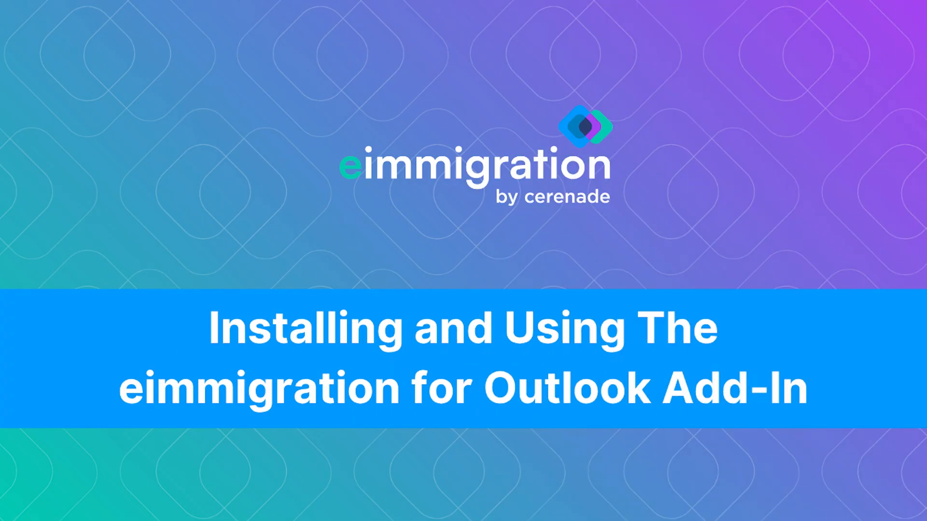